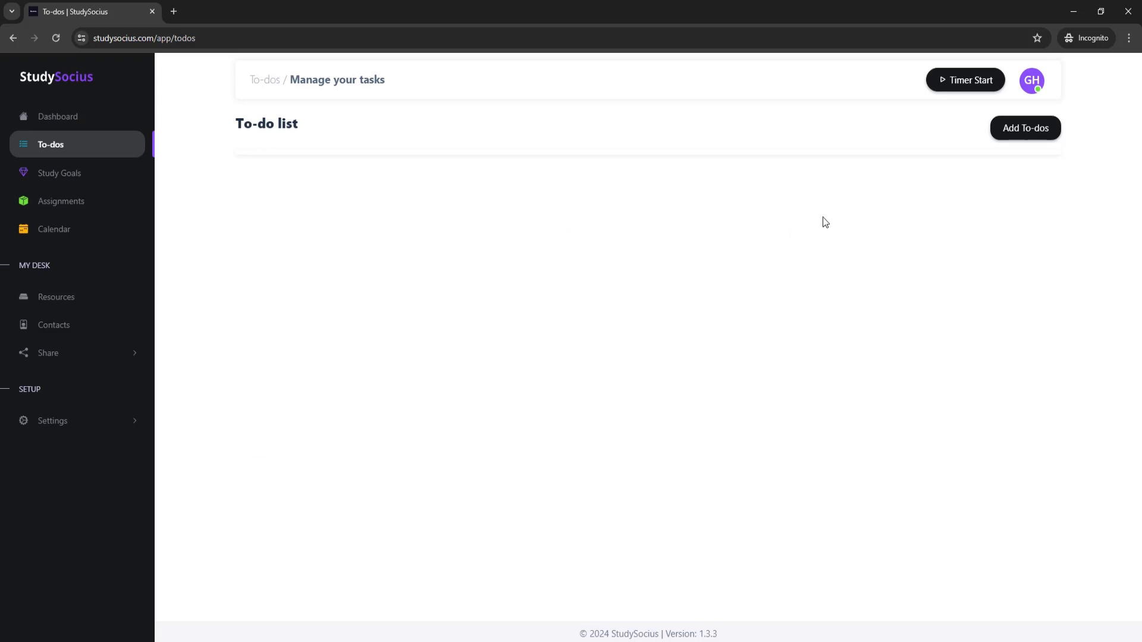
Start a new to-do with deadline 2024-09-20 and the task title "Complete Pharmaceutical Dosage Forms I assignment".
left_click(1027, 128)
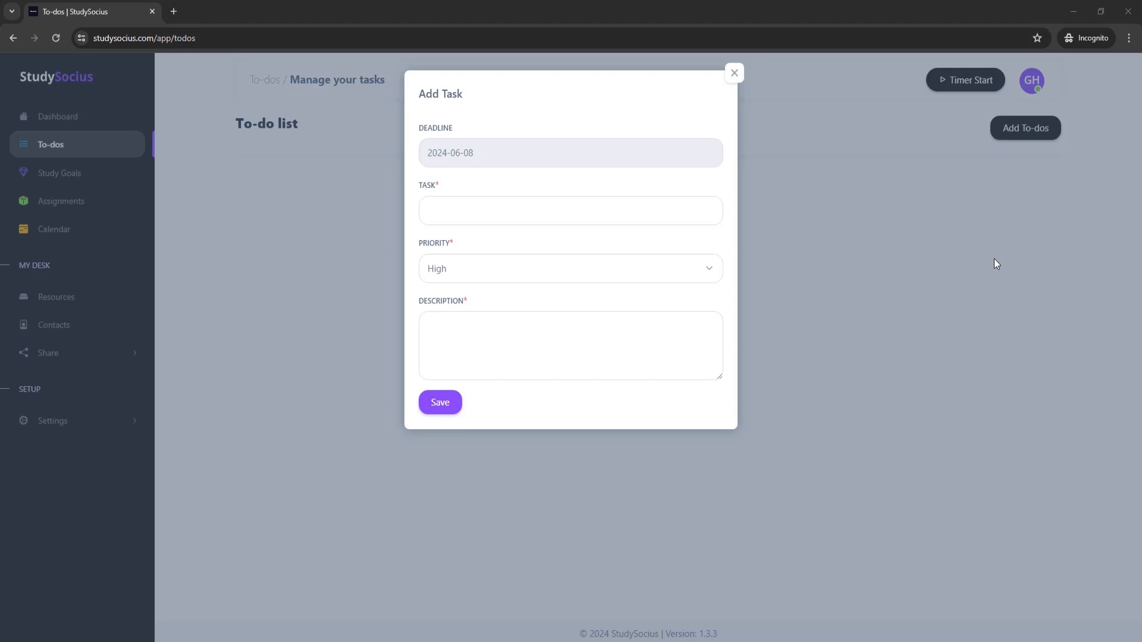
left_click(488, 154)
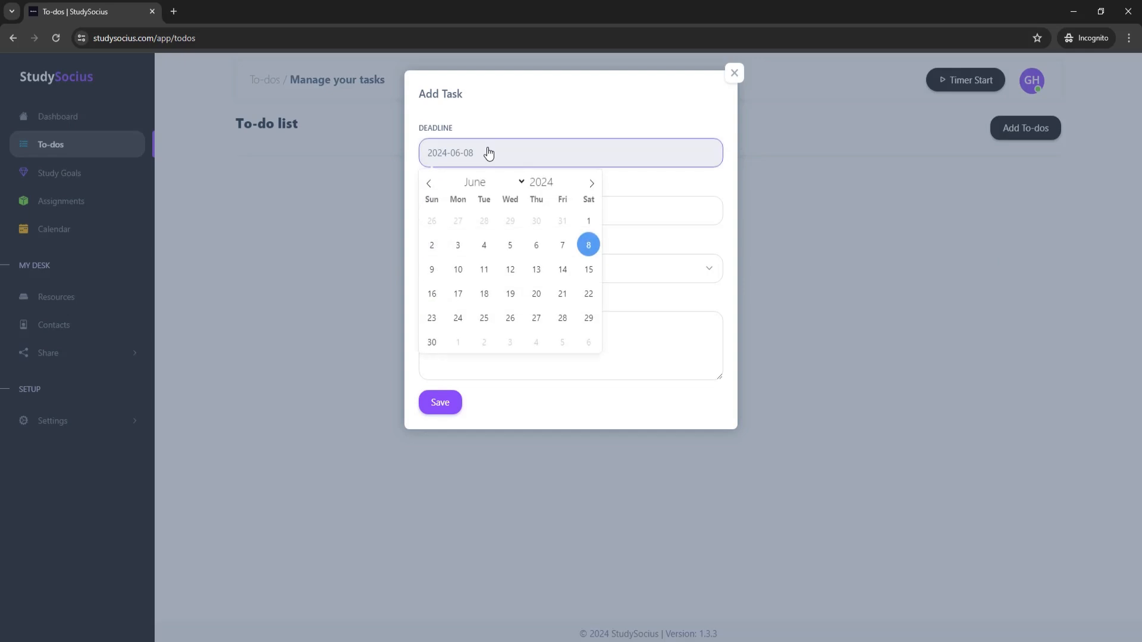
left_click(488, 184)
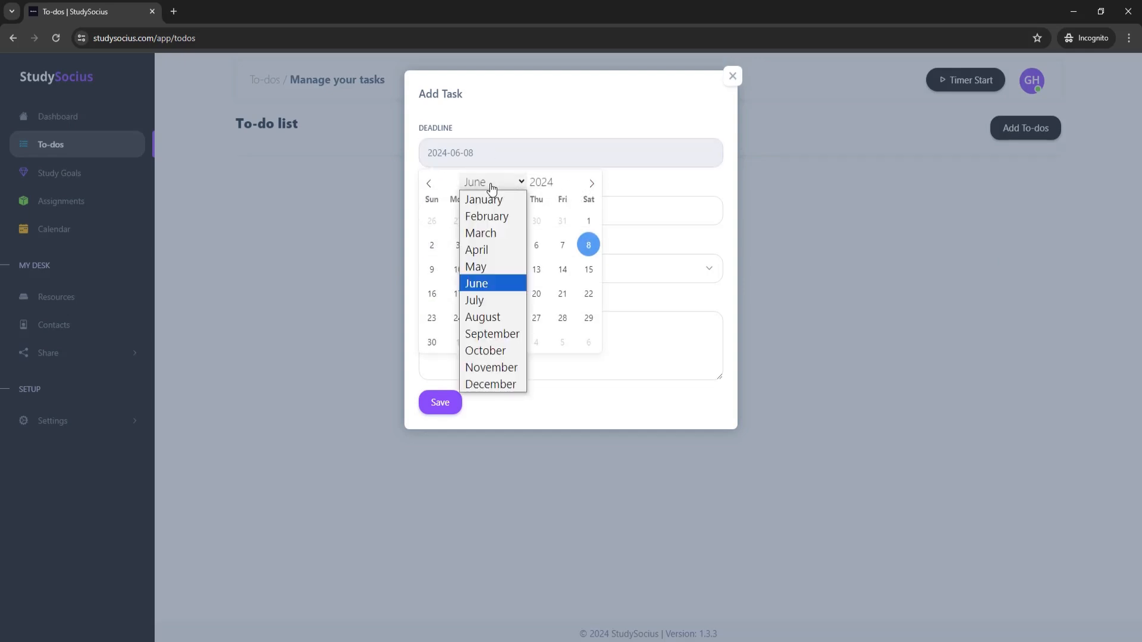
left_click(490, 334)
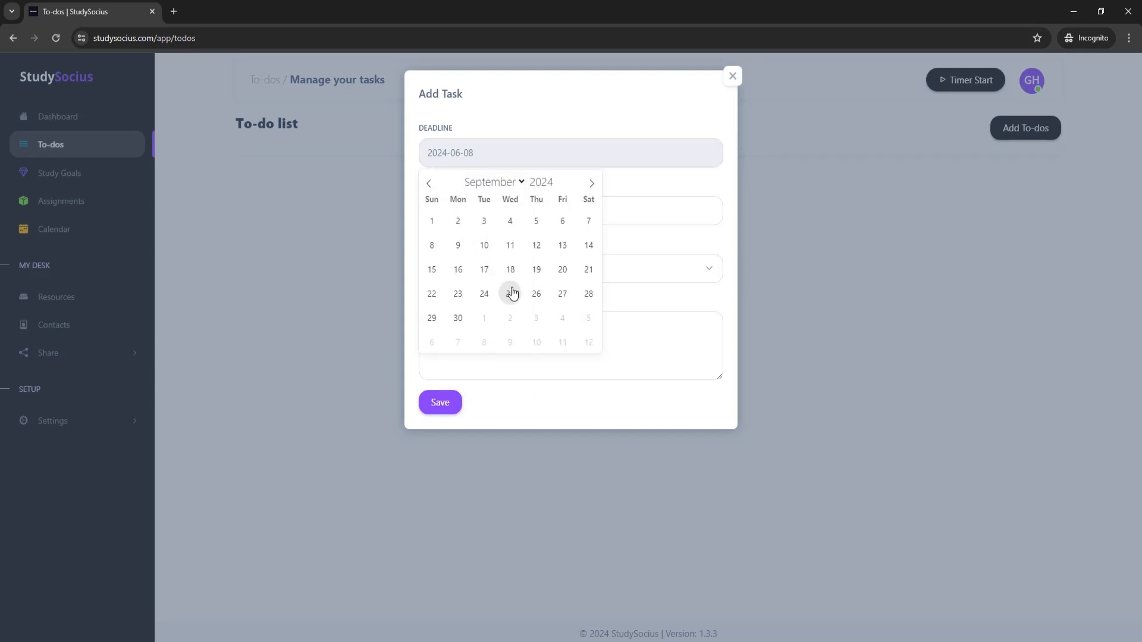
left_click(561, 272)
left_click(455, 210)
type("Complete Pharmaceutical Dosage Forms I assignment")
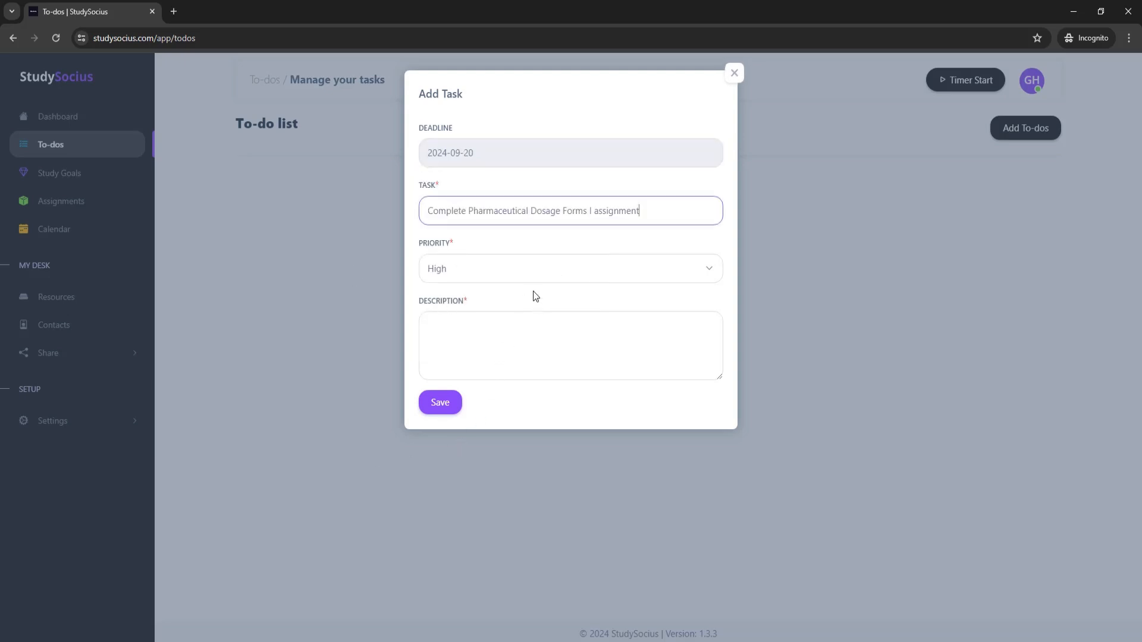
Set priority High, add description "Work on and finalize the assignment for Pharmaceutical Dosage Forms I, ensuring all questions are answered thoroughly.", and save the to-do.
left_click(534, 276)
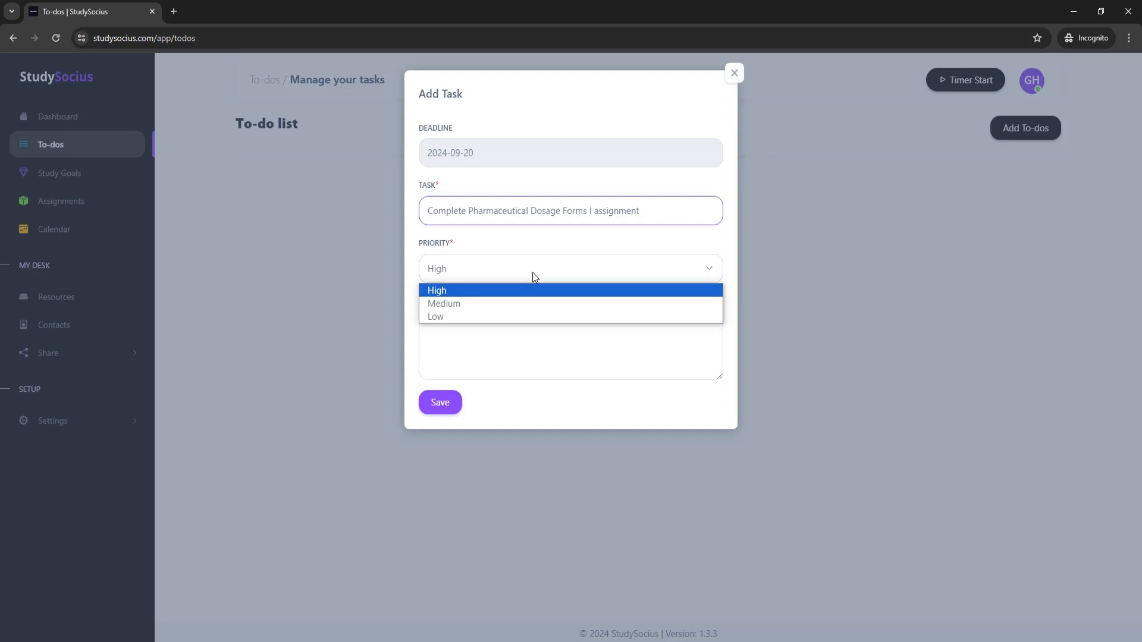
left_click(517, 289)
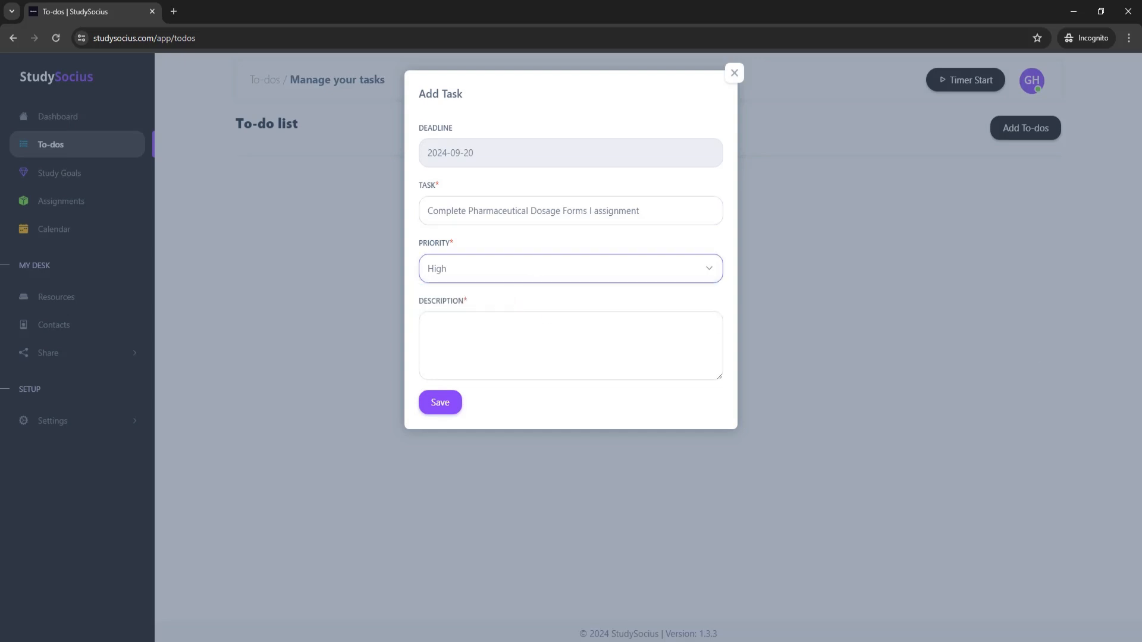
key("alt+Tab")
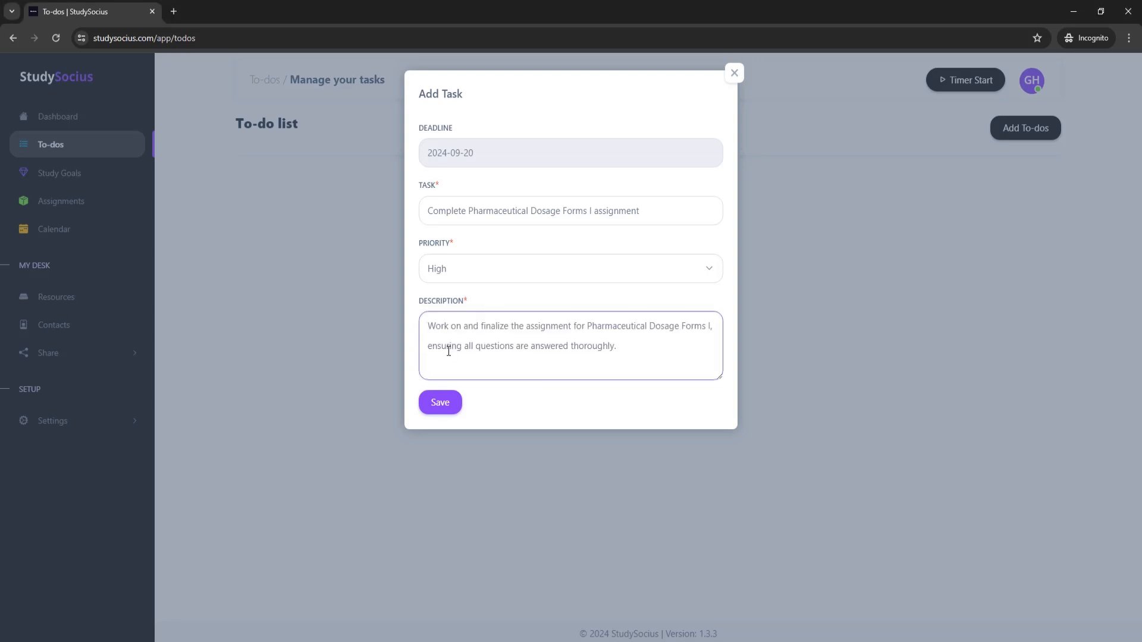
left_click(429, 335)
left_click(441, 403)
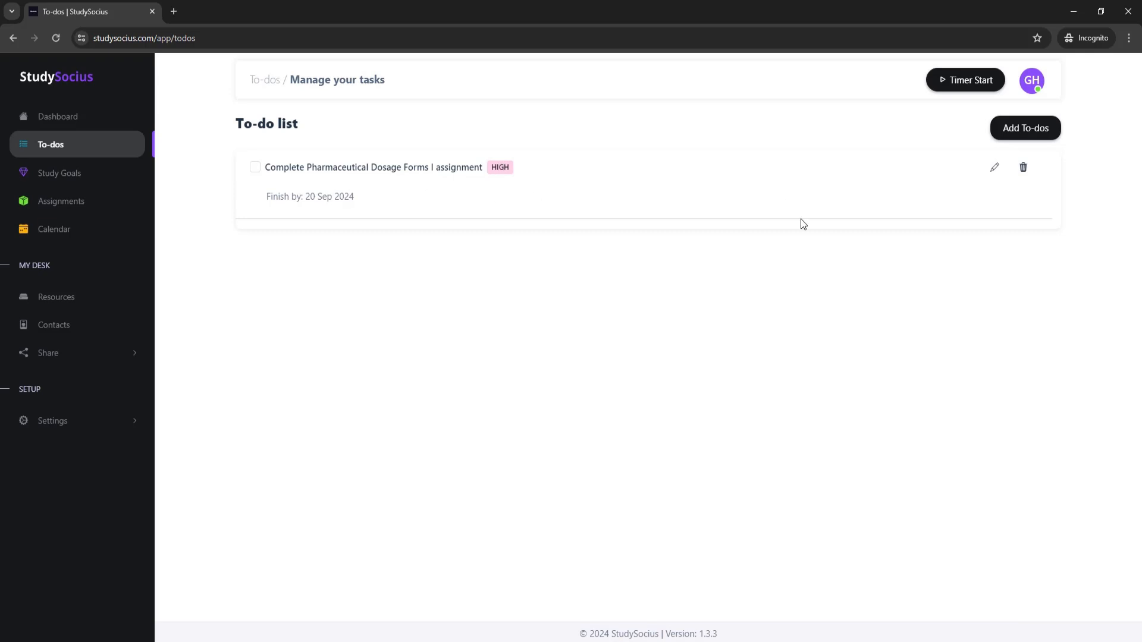
Open the Complete Pharmaceutical Dosage Forms I assignment to-do for editing and save it with its description unchanged.
left_click(995, 174)
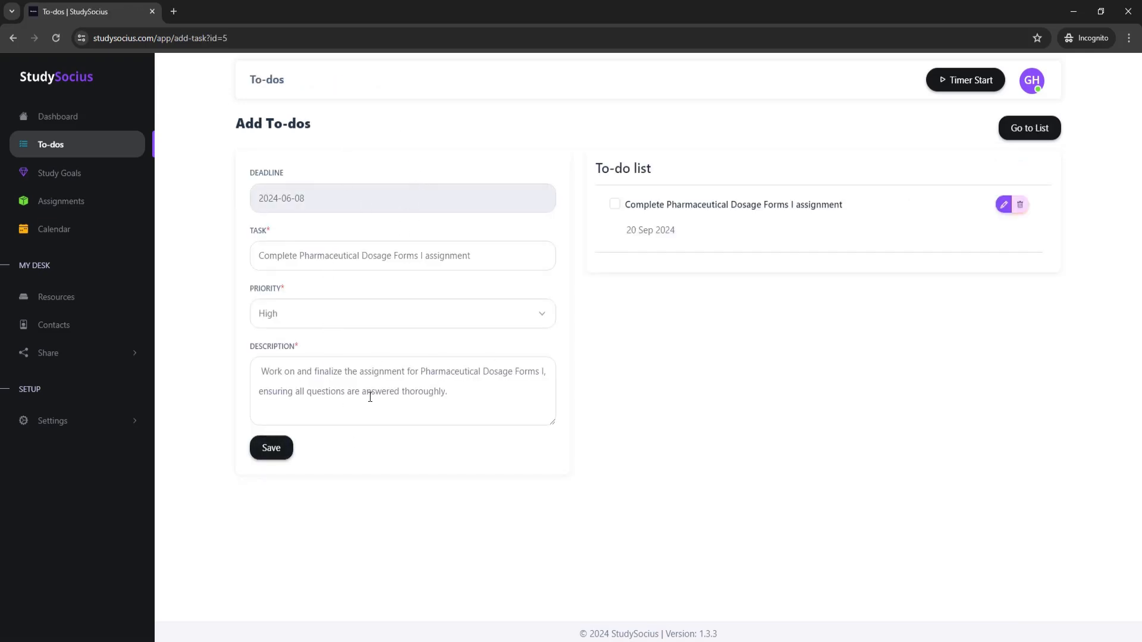
left_click(457, 397)
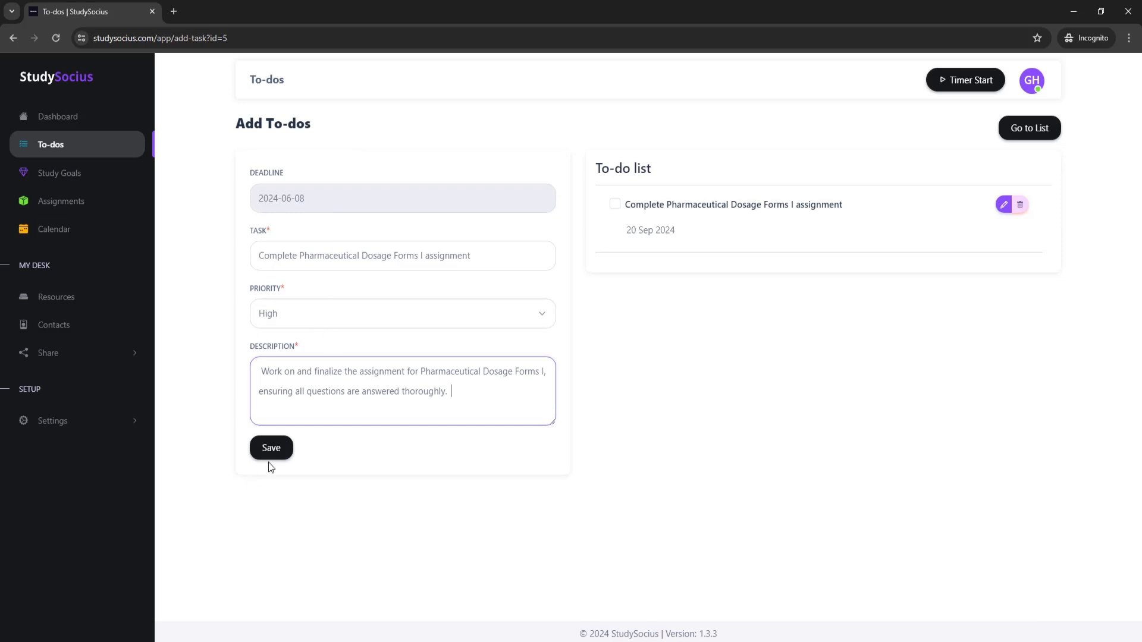
left_click(269, 447)
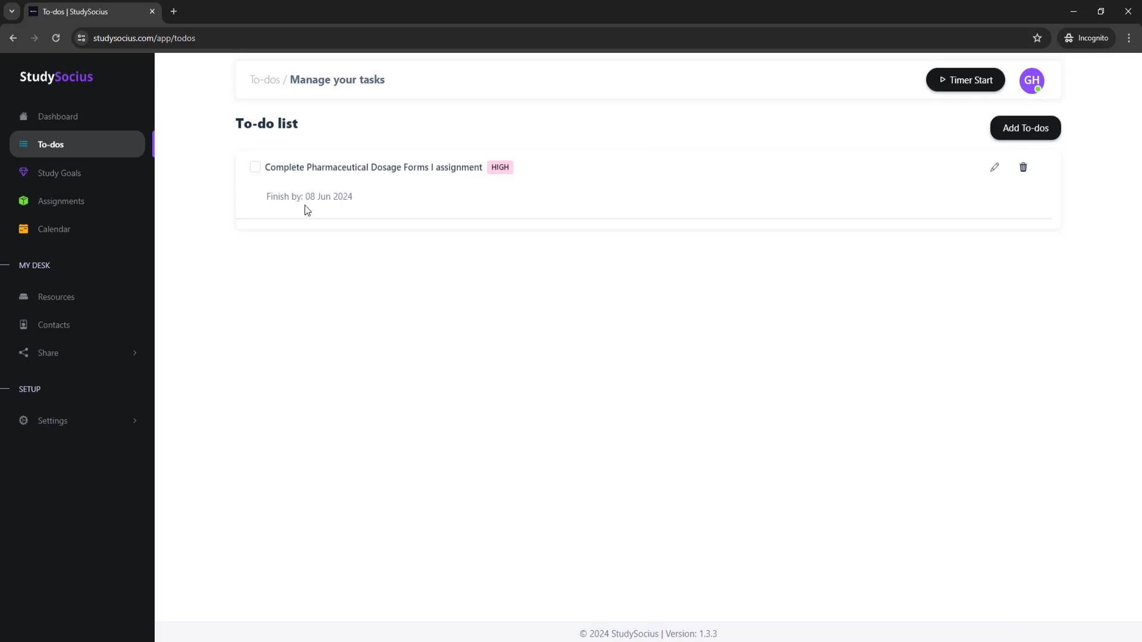
Edit the Complete Pharmaceutical Dosage Forms I assignment to-do, set its deadline to 2024-09-20, and save it.
left_click(997, 171)
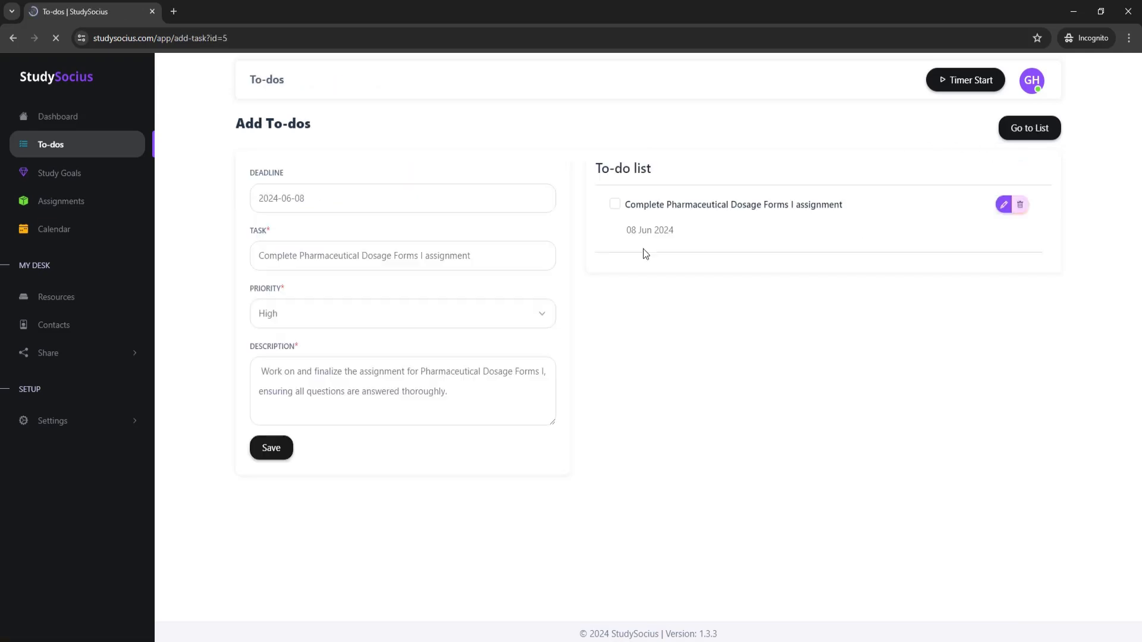
left_click(342, 207)
left_click(321, 228)
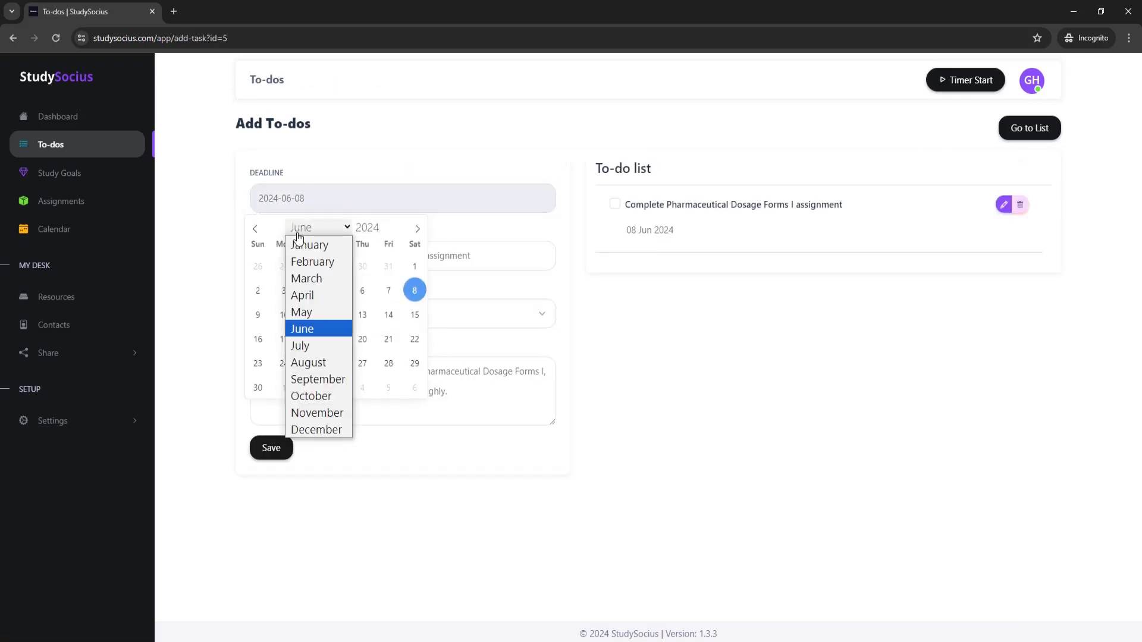
left_click(330, 382)
left_click(388, 322)
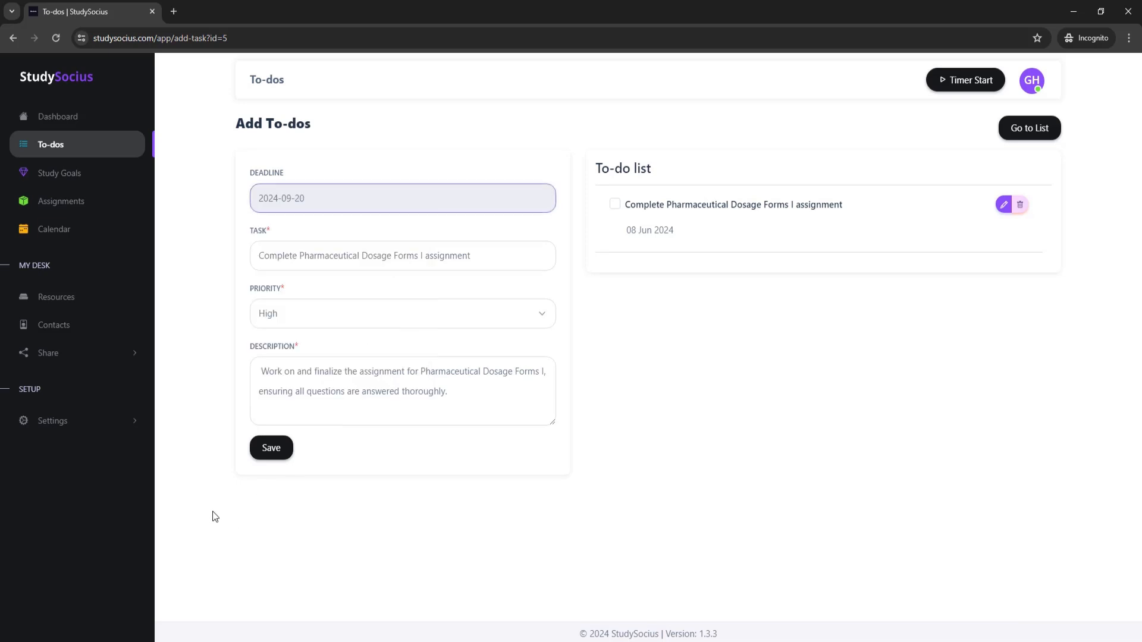
left_click(271, 448)
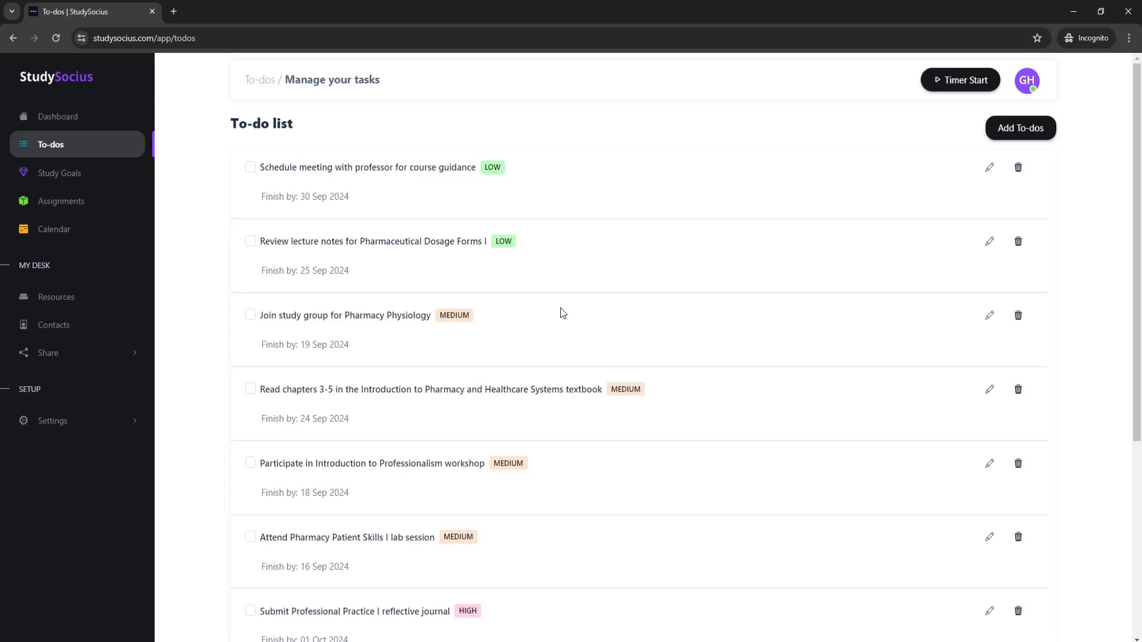
Edit the "Schedule meeting with professor for course guidance" to-do, set its deadline to 2024-09-30, and save it.
scroll(731, 281, "down", 5)
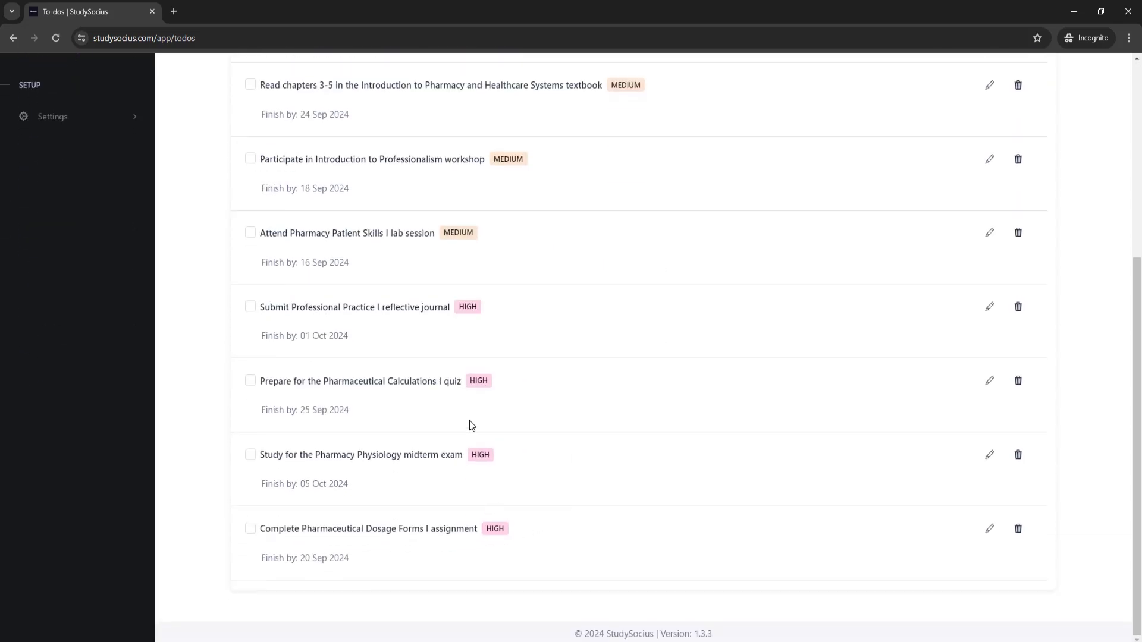
scroll(479, 326, "up", 5)
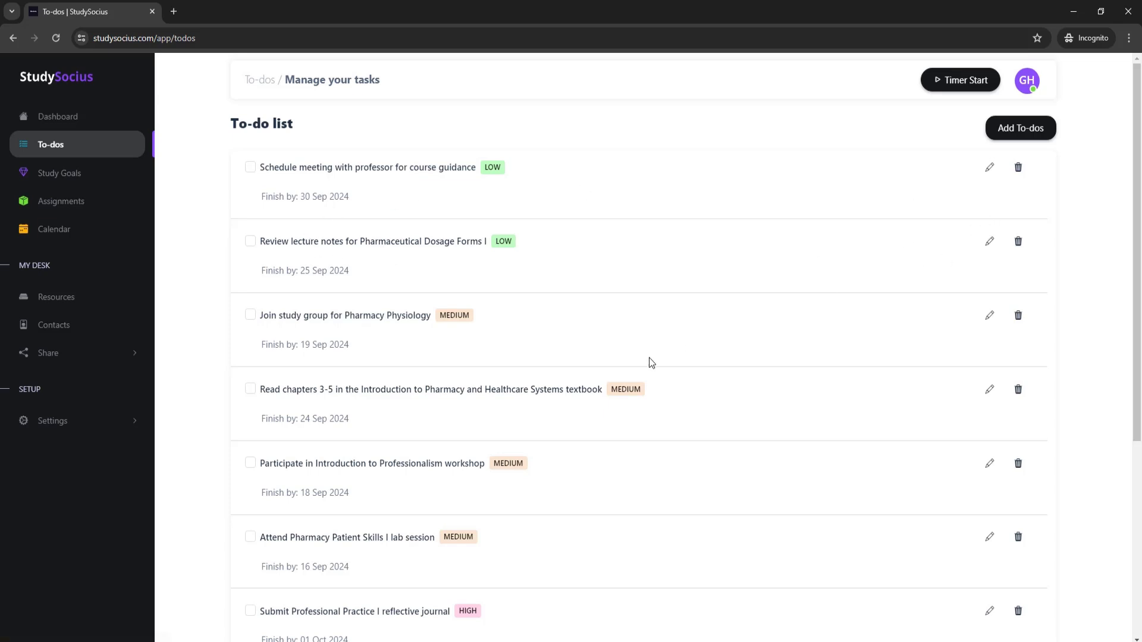
scroll(557, 307, "down", 1)
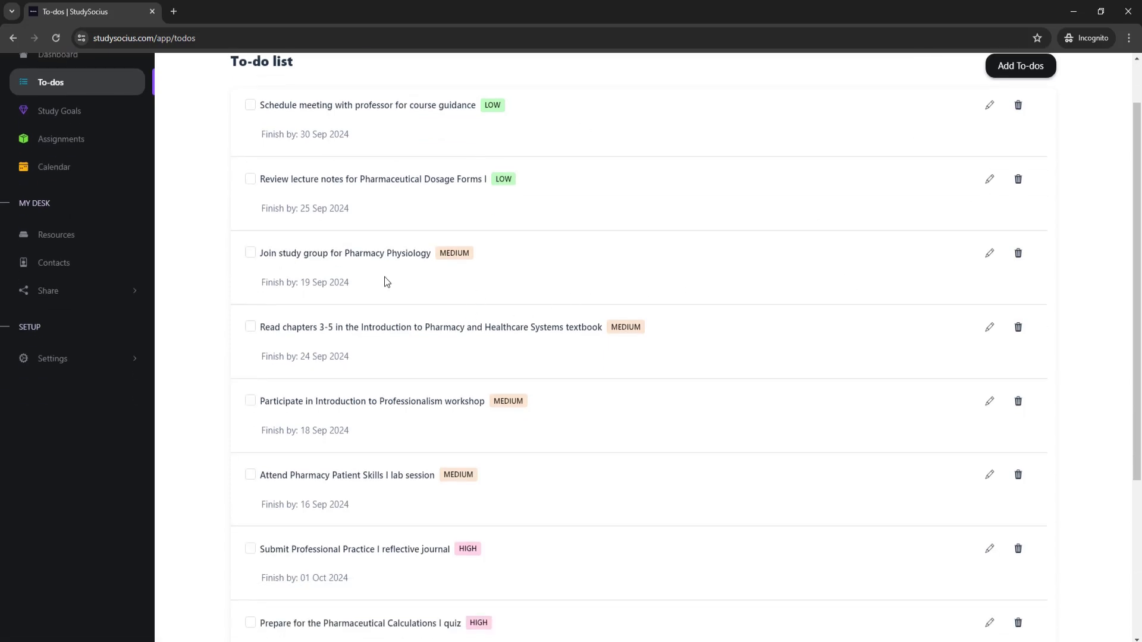
scroll(386, 279, "up", 1)
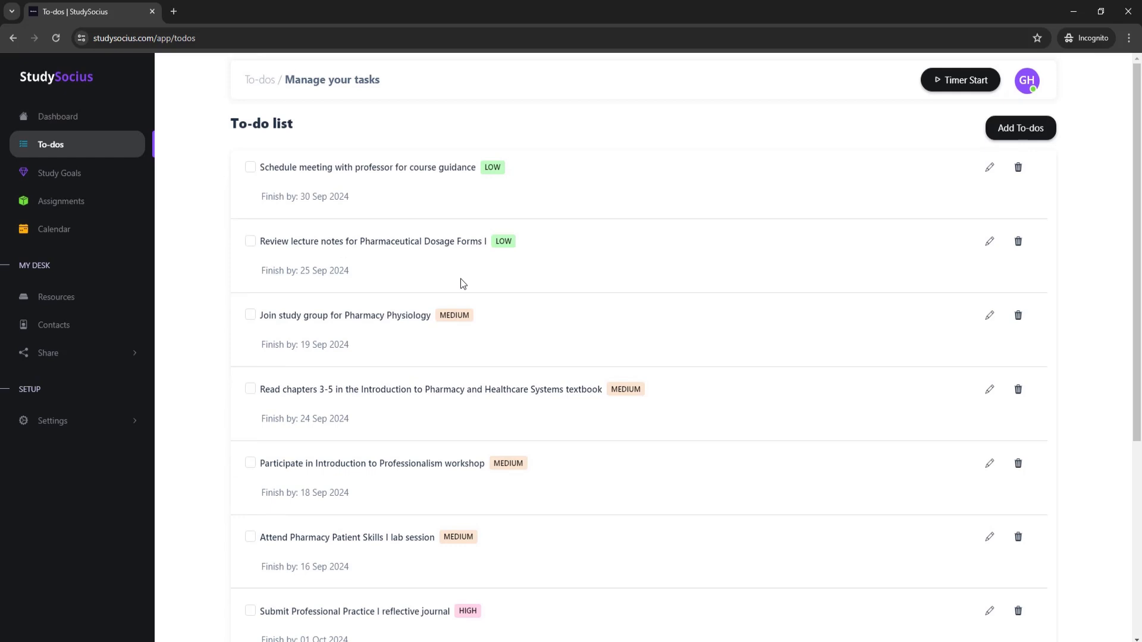
left_click(990, 170)
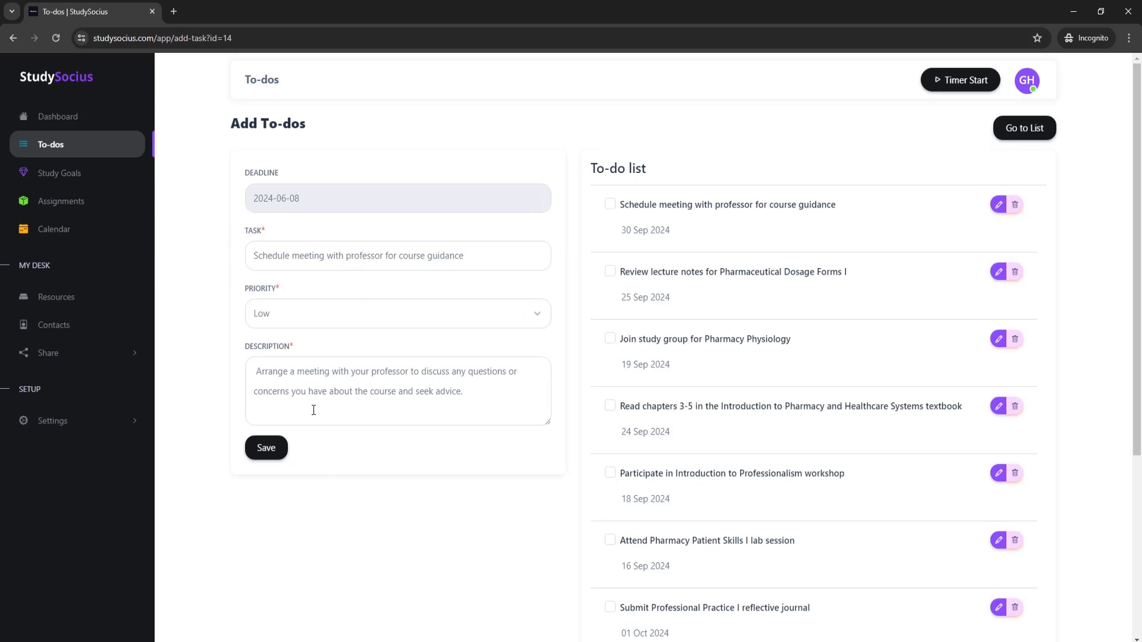
left_click(303, 206)
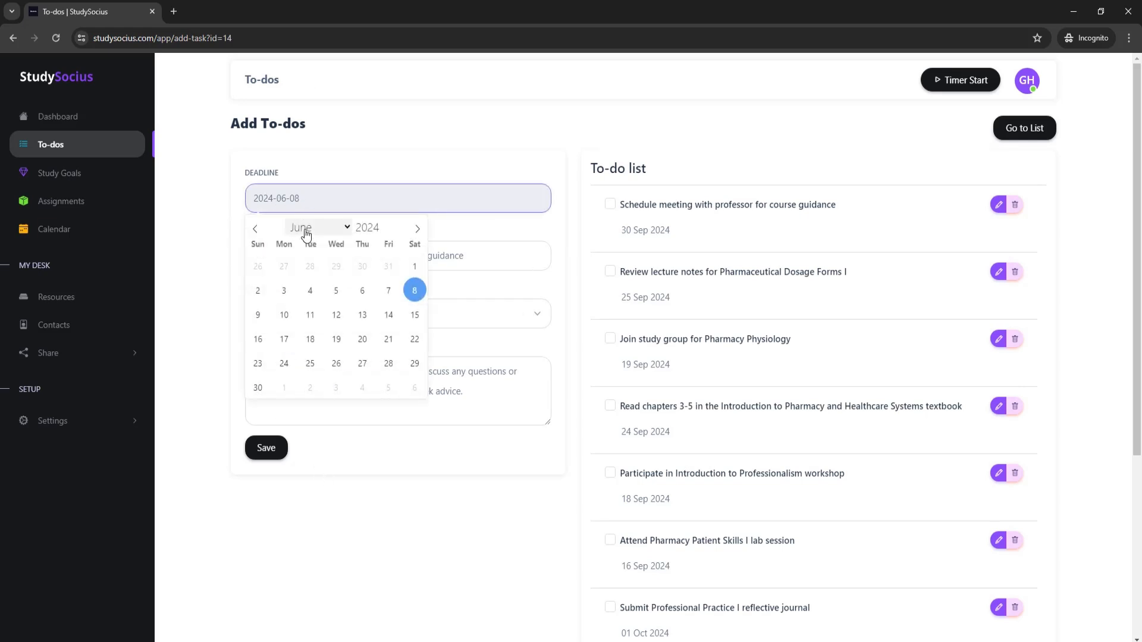
left_click(304, 228)
left_click(310, 379)
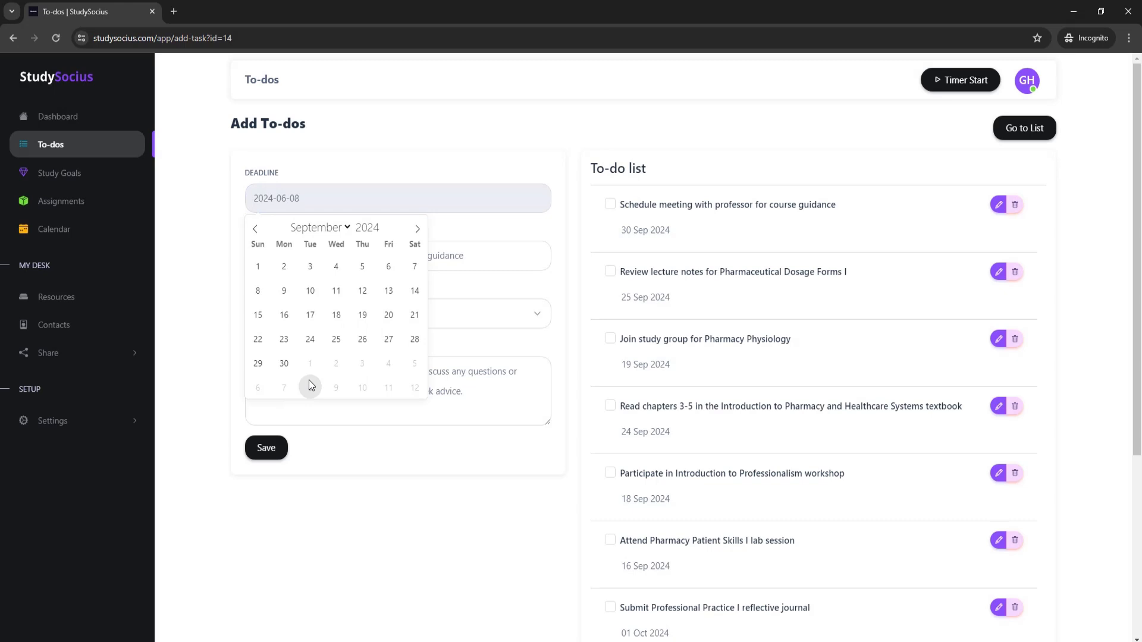
left_click(284, 365)
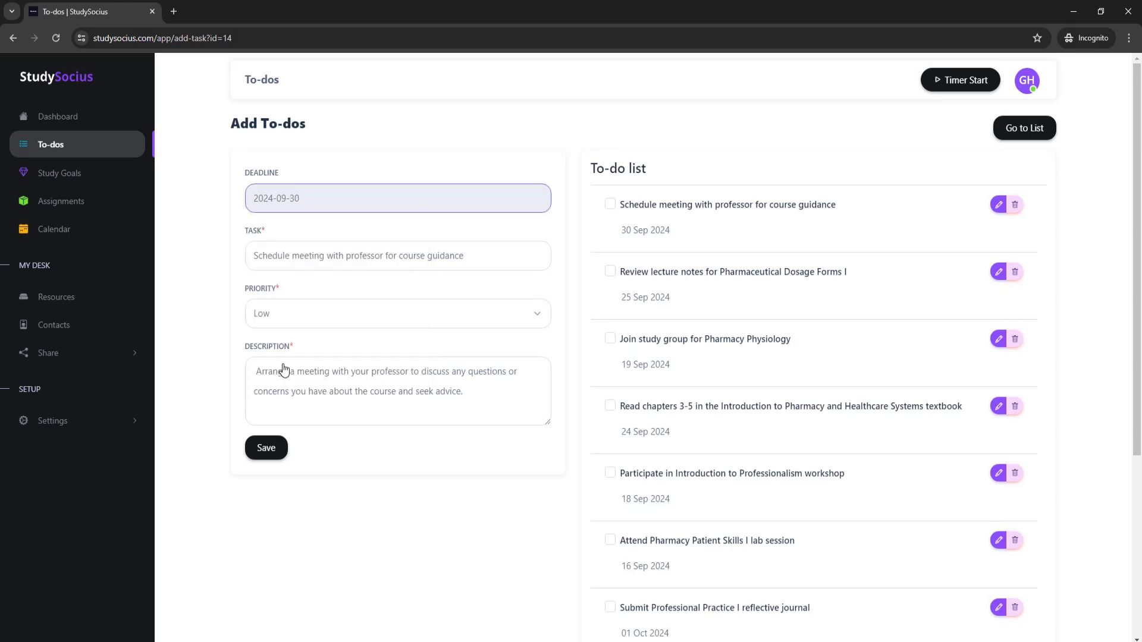
left_click(265, 450)
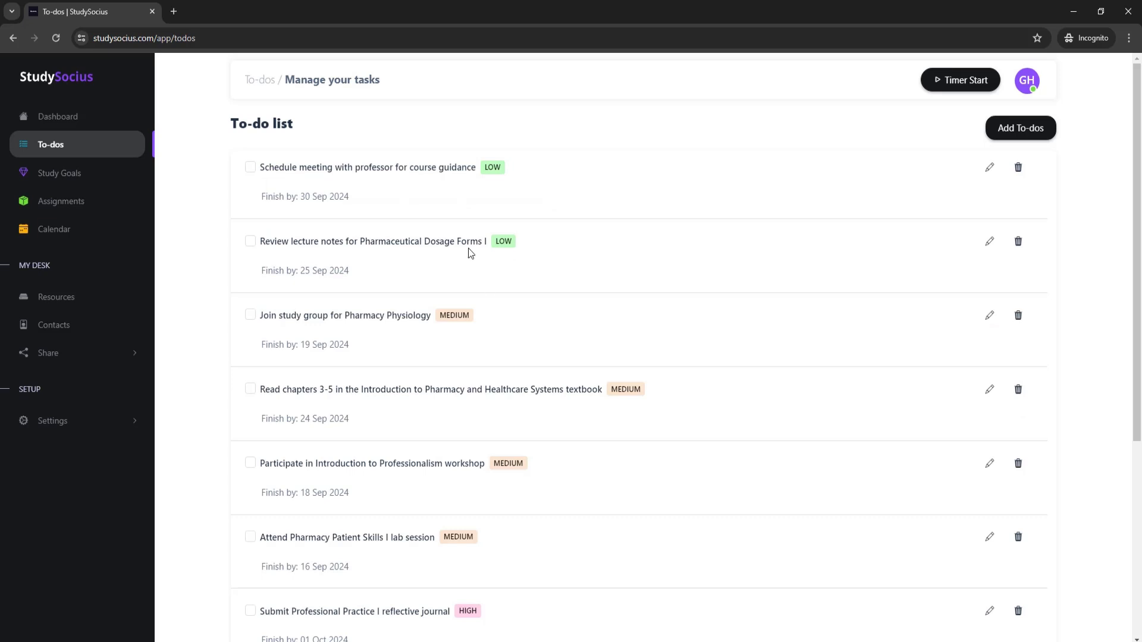
Mark "Join study group for Pharmacy Physiology" as completed in the dashboard's to-do list.
scroll(499, 297, "down", 2)
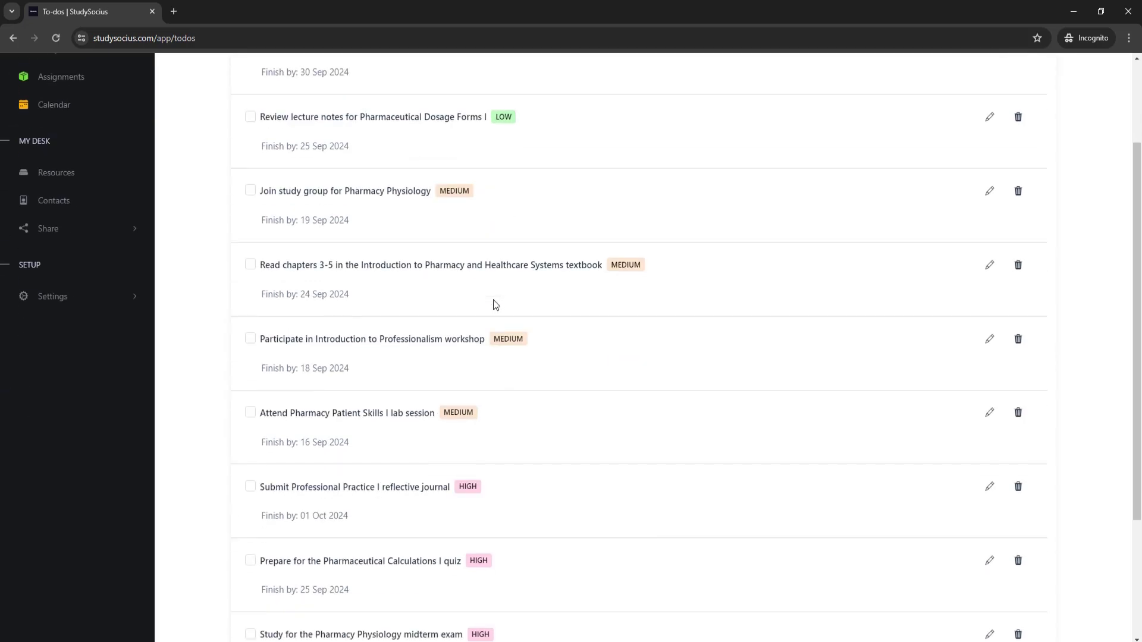
scroll(492, 304, "up", 2)
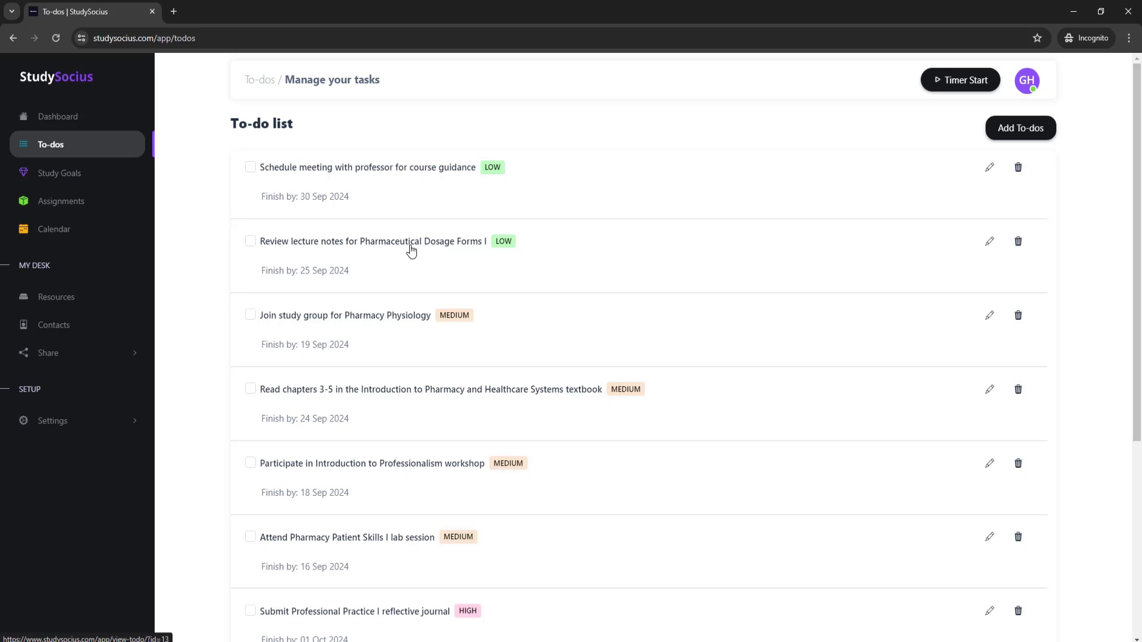
left_click(67, 120)
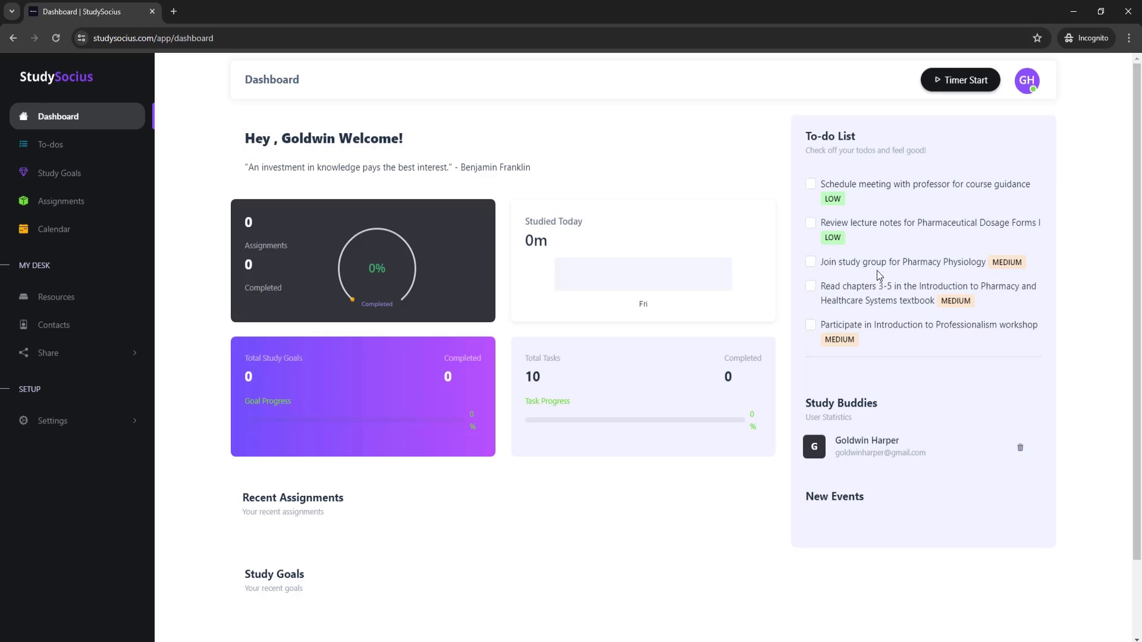
left_click(811, 264)
Check the study group task's completion in the full to-do list and the task progress on the dashboard.
left_click(67, 148)
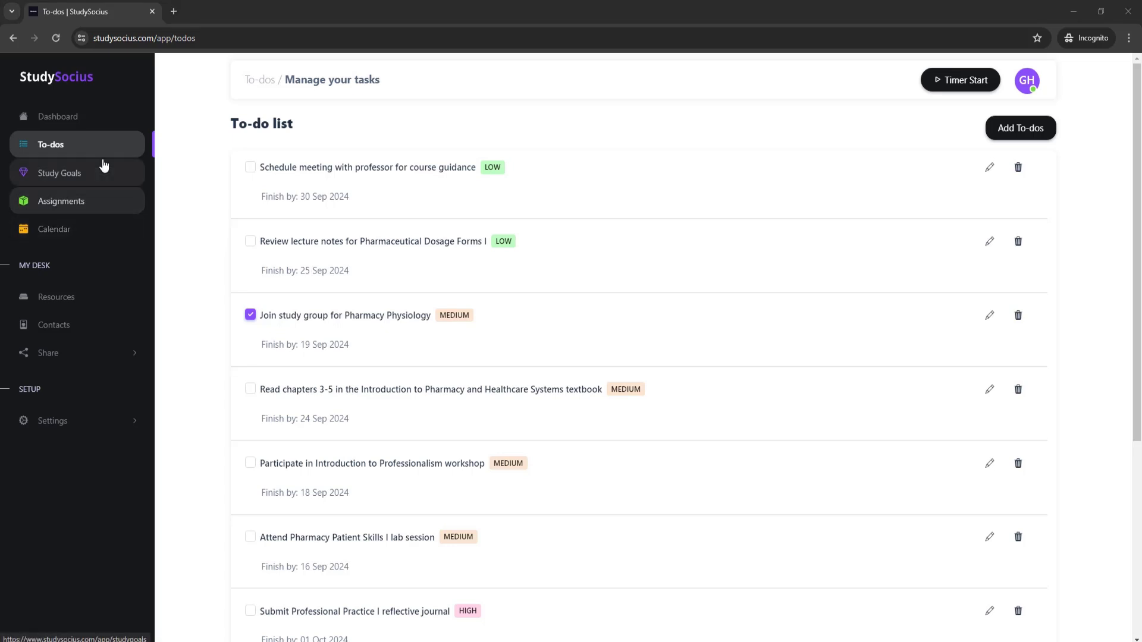
left_click(75, 116)
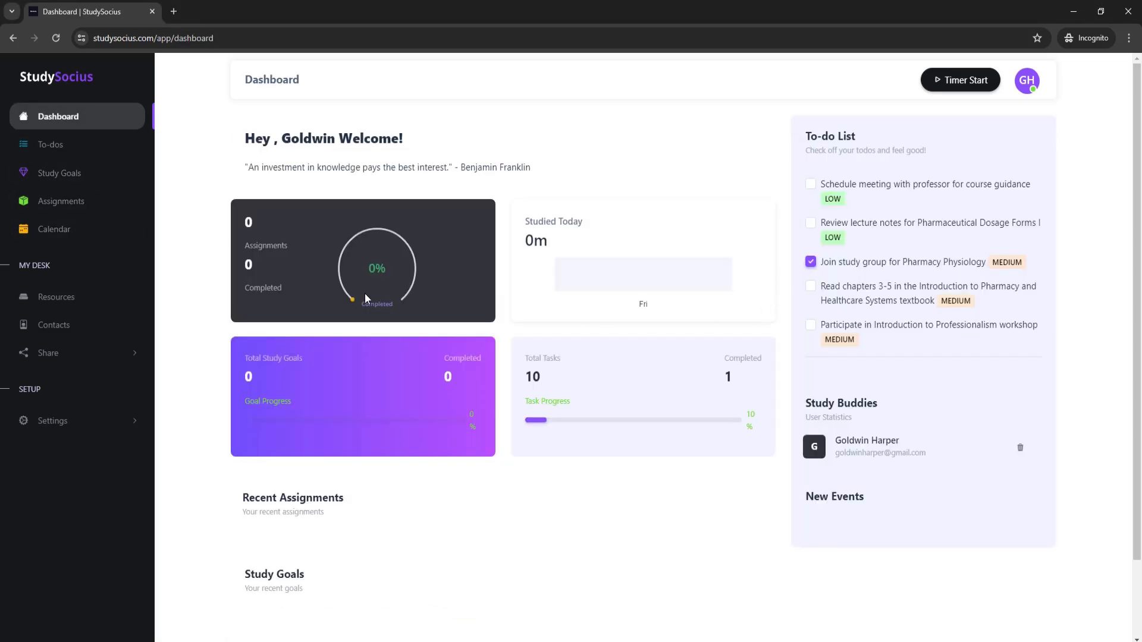
left_click(73, 149)
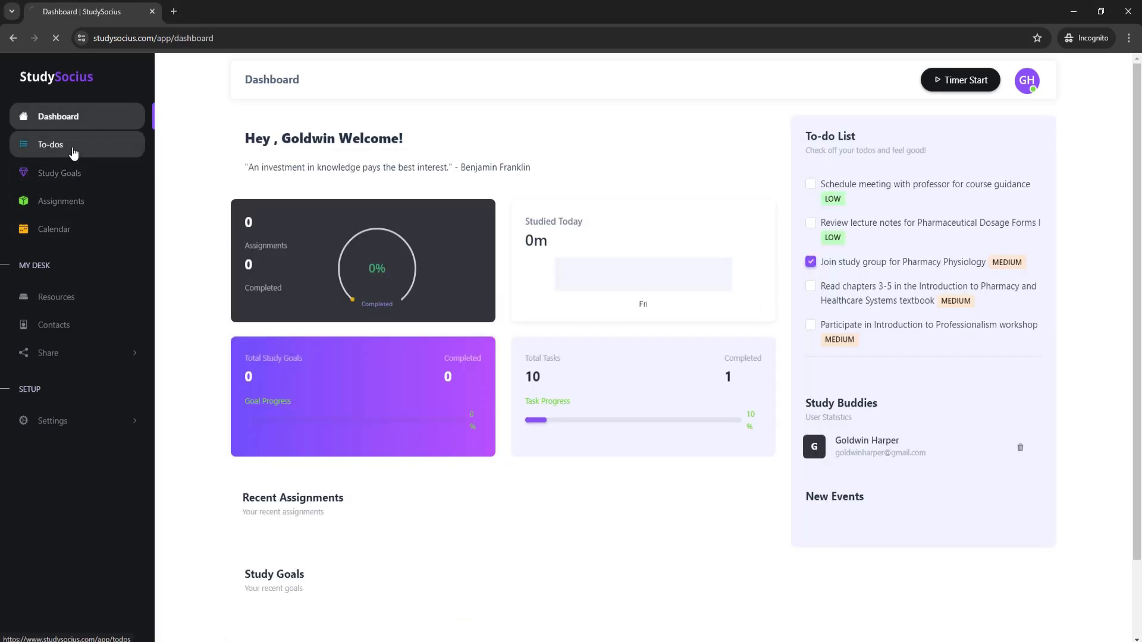
left_click(67, 124)
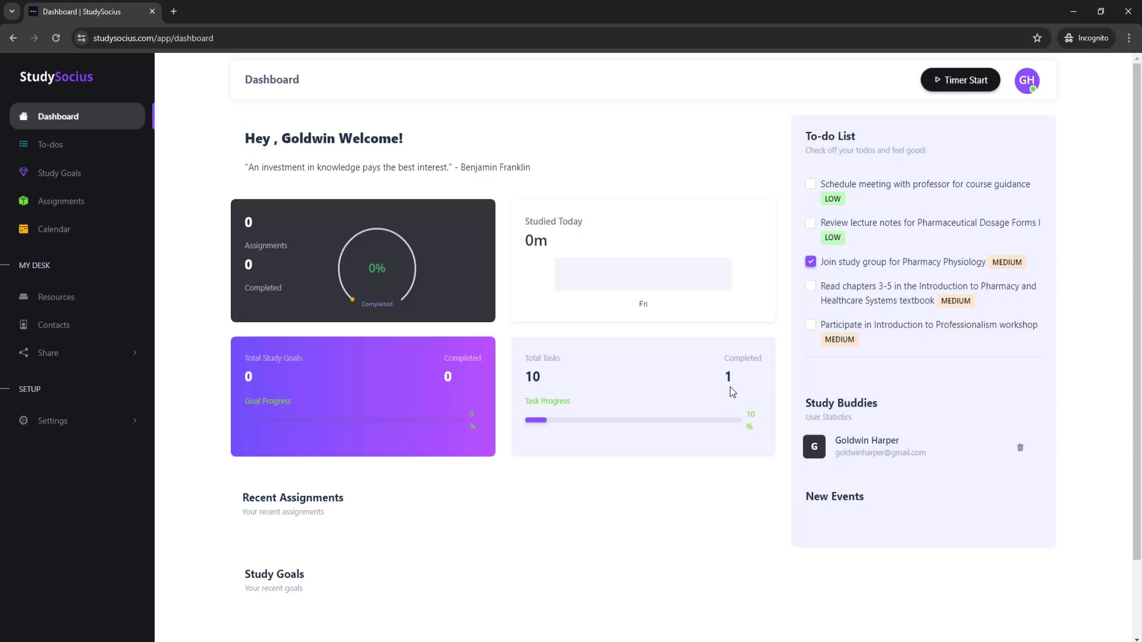
Mark the Introduction to Professionalism workshop, Pharmacy Patient Skills I lab session and Pharmaceutical Dosage Forms I assignment as completed in the full to-do list.
left_click(69, 152)
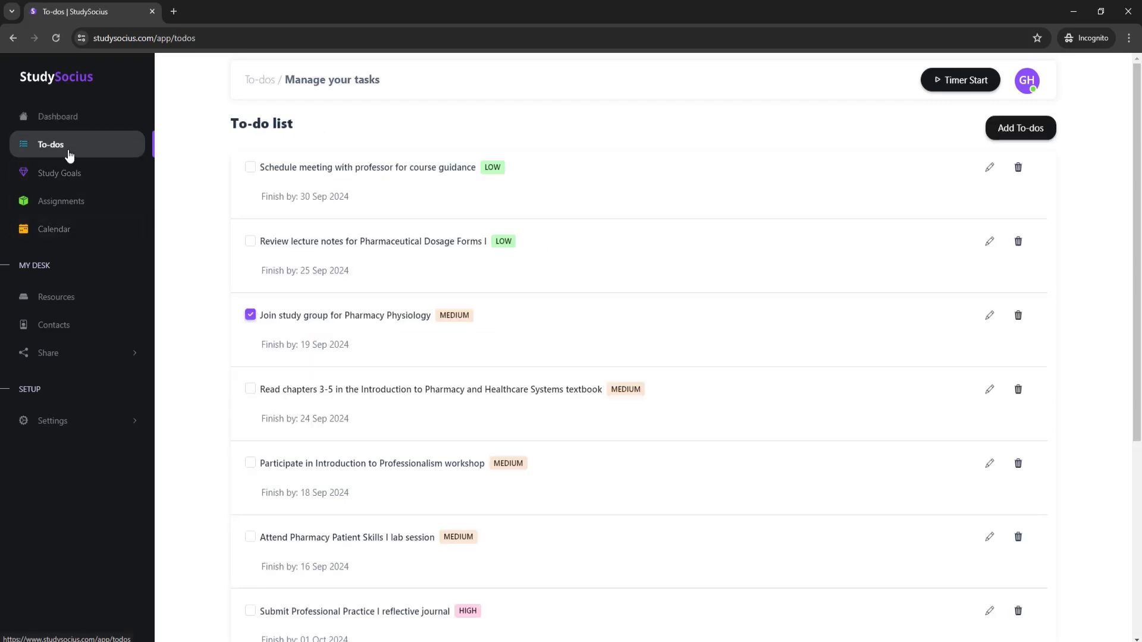
scroll(394, 232, "down", 4)
scroll(394, 232, "down", 1)
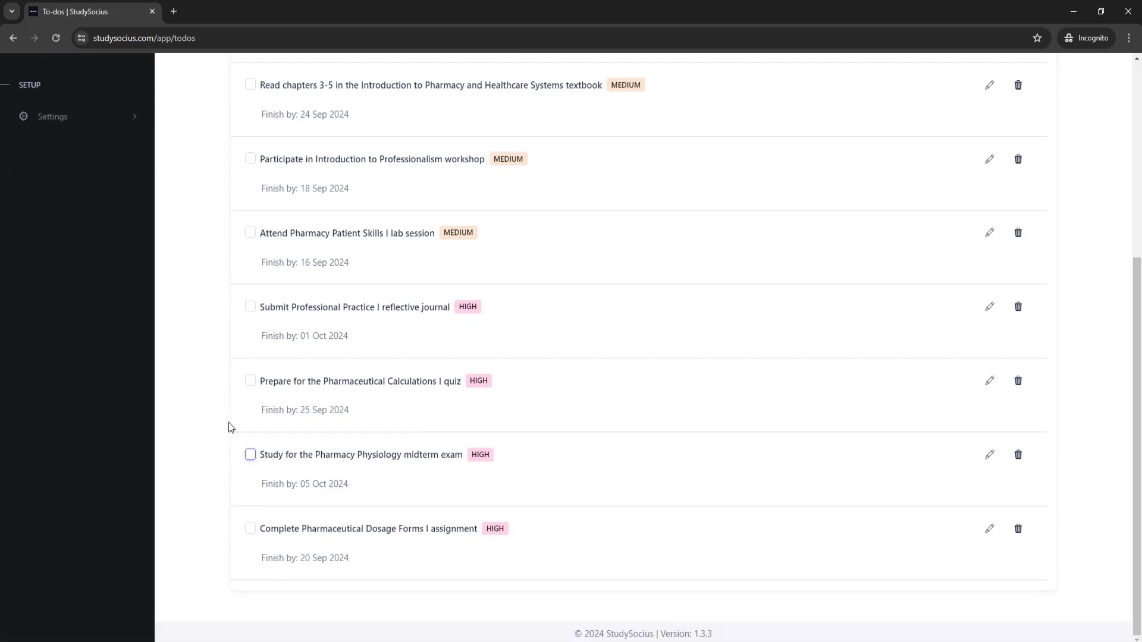
left_click(250, 160)
left_click(250, 530)
scroll(367, 387, "up", 4)
scroll(367, 387, "up", 1)
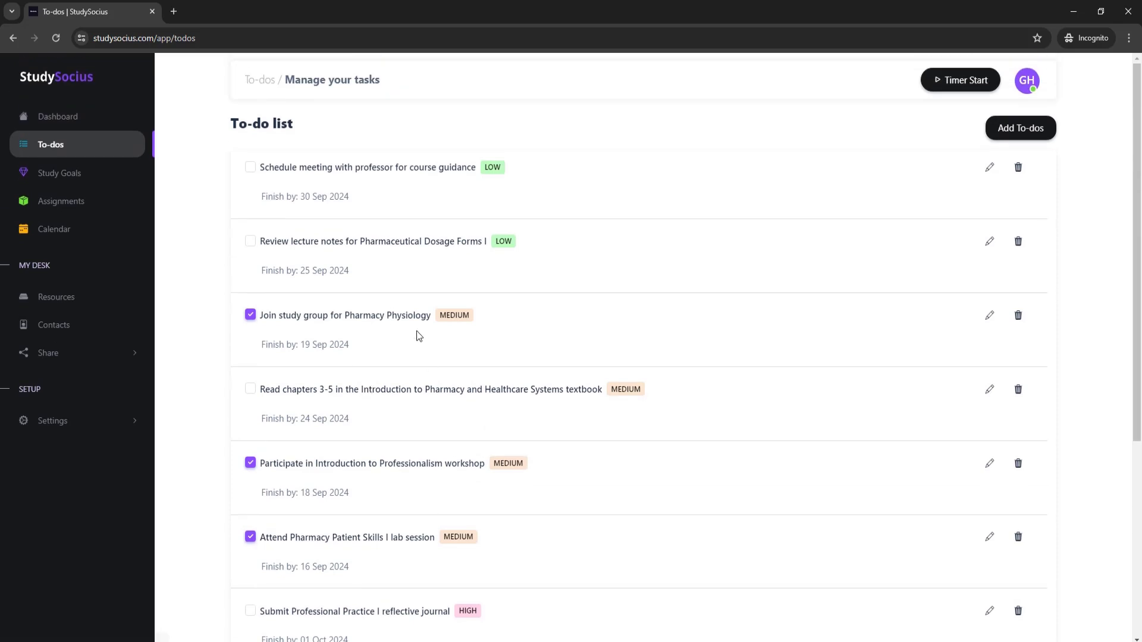
Check the task progress on the dashboard and delete the "Attend Pharmacy Patient Skills I lab session" to-do from the full to-do list.
left_click(69, 119)
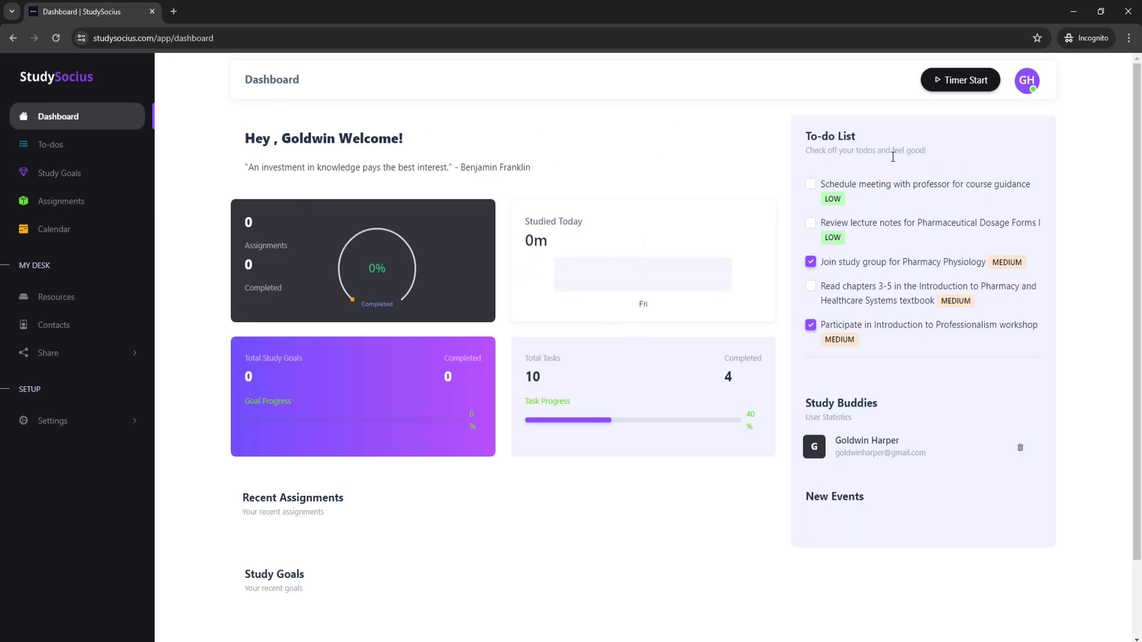
left_click(68, 148)
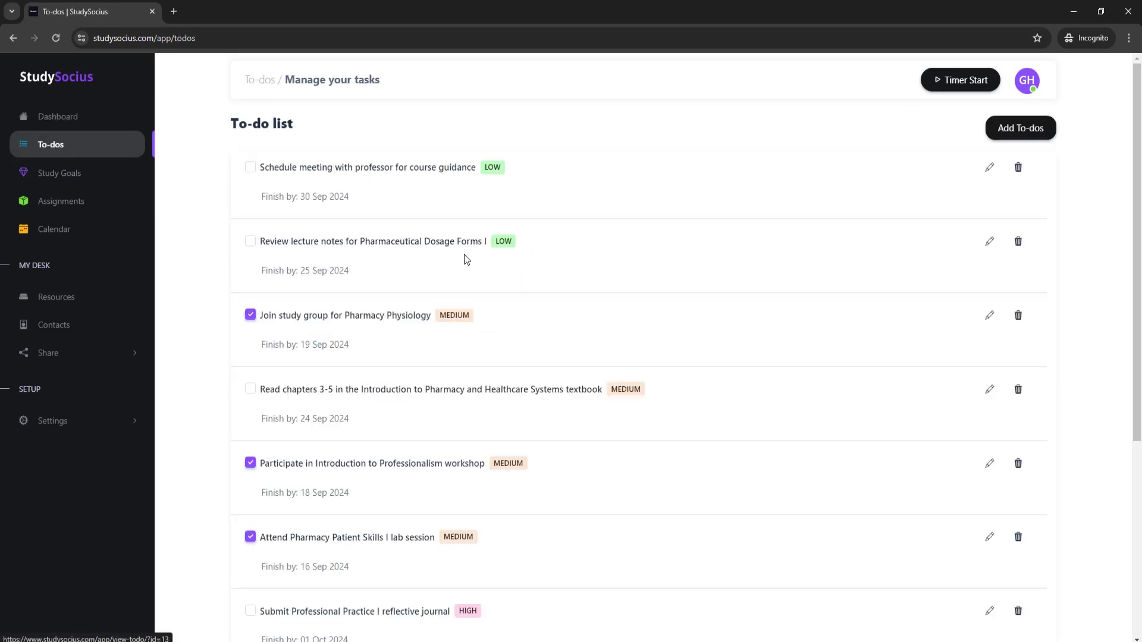
scroll(314, 363, "down", 2)
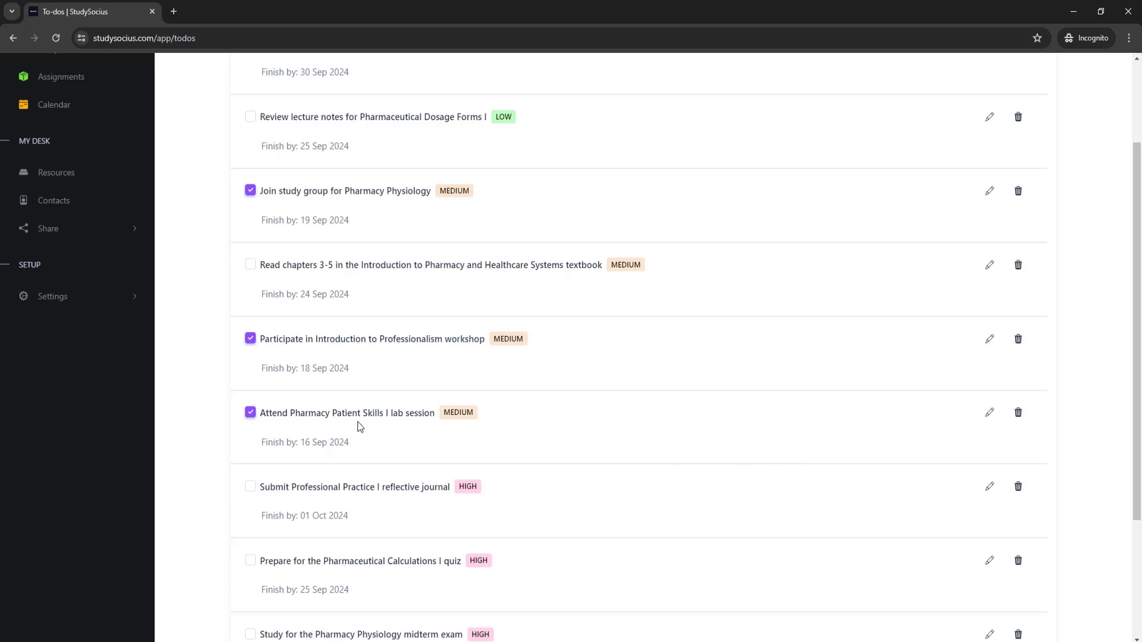
scroll(569, 316, "down", 2)
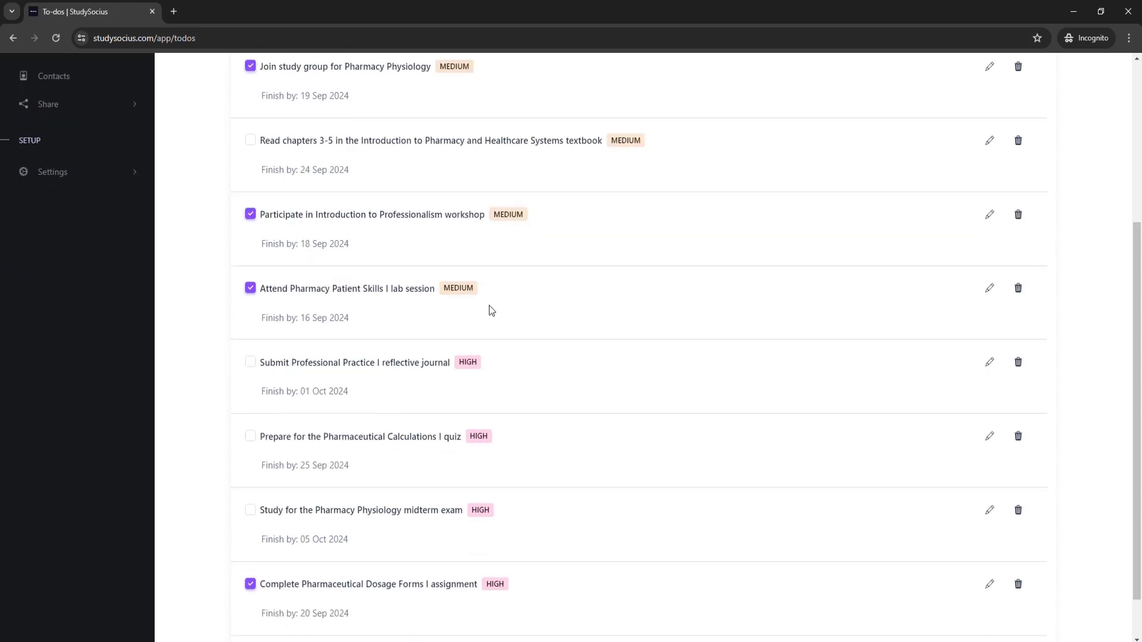
left_click(1019, 297)
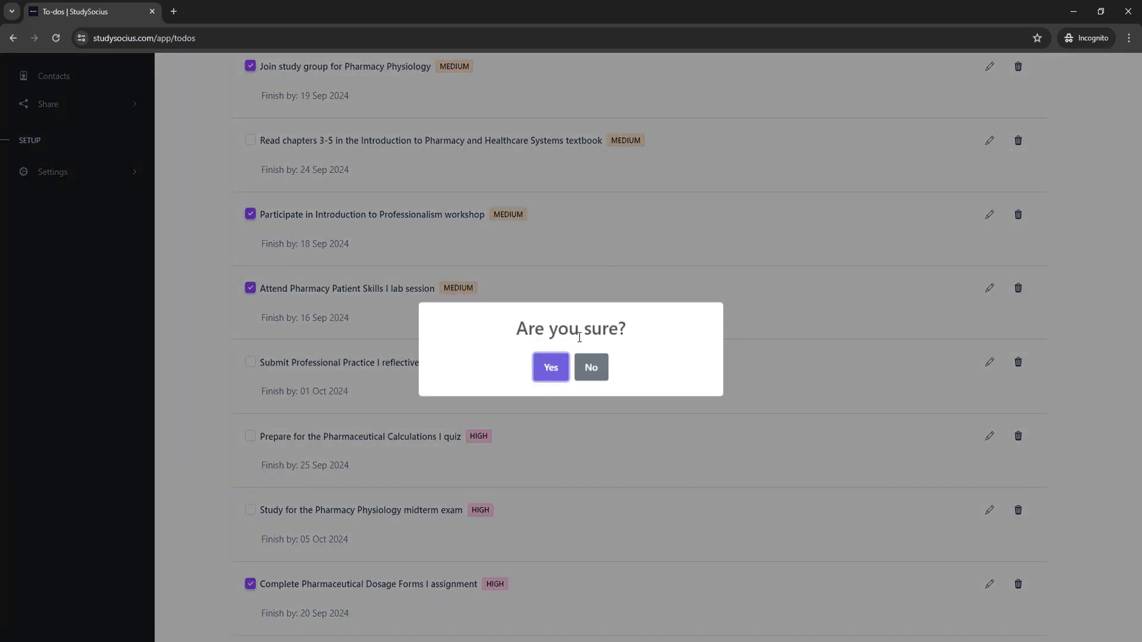
left_click(548, 369)
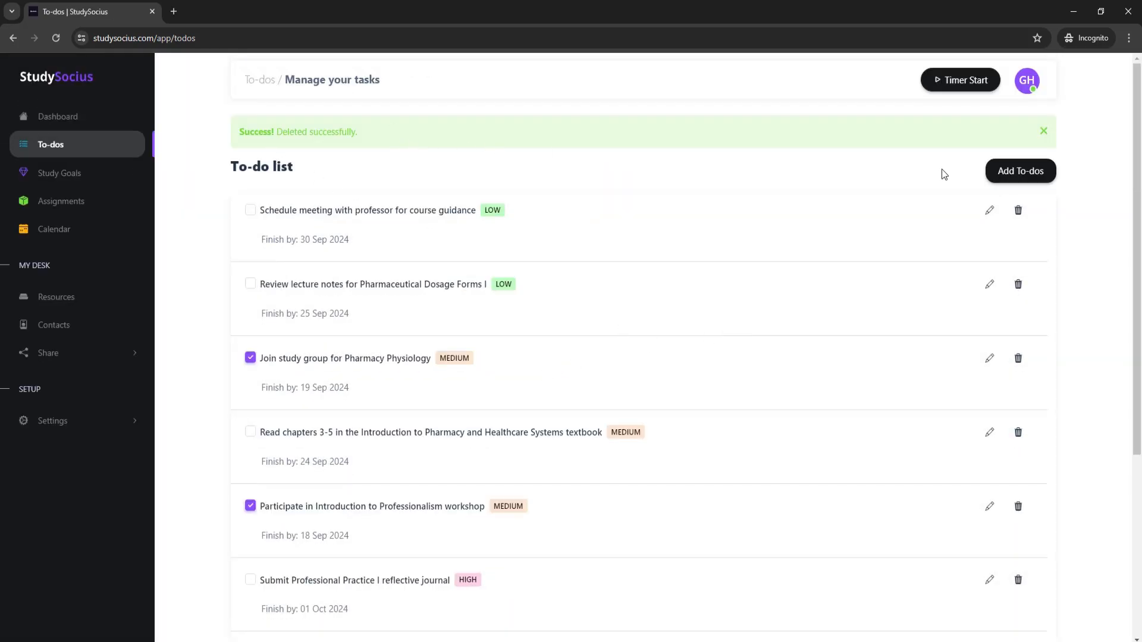
Review the remaining tasks in the full to-do list and check the total and completed task figures on the dashboard.
scroll(474, 311, "down", 4)
scroll(497, 320, "up", 2)
scroll(499, 324, "up", 3)
scroll(478, 329, "down", 2)
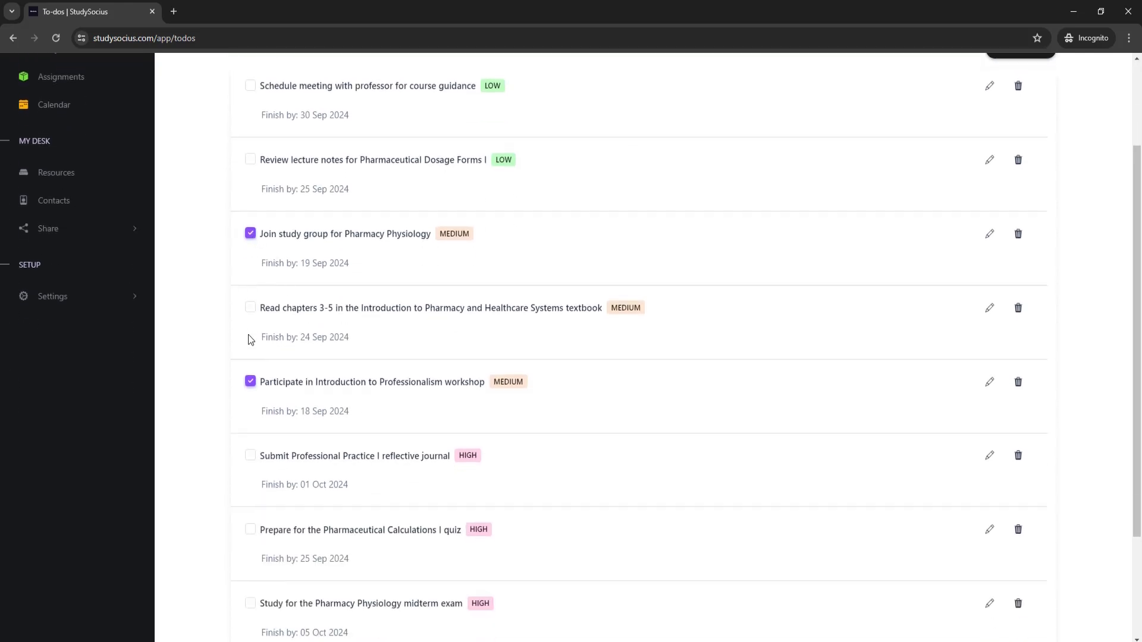
scroll(106, 172, "up", 2)
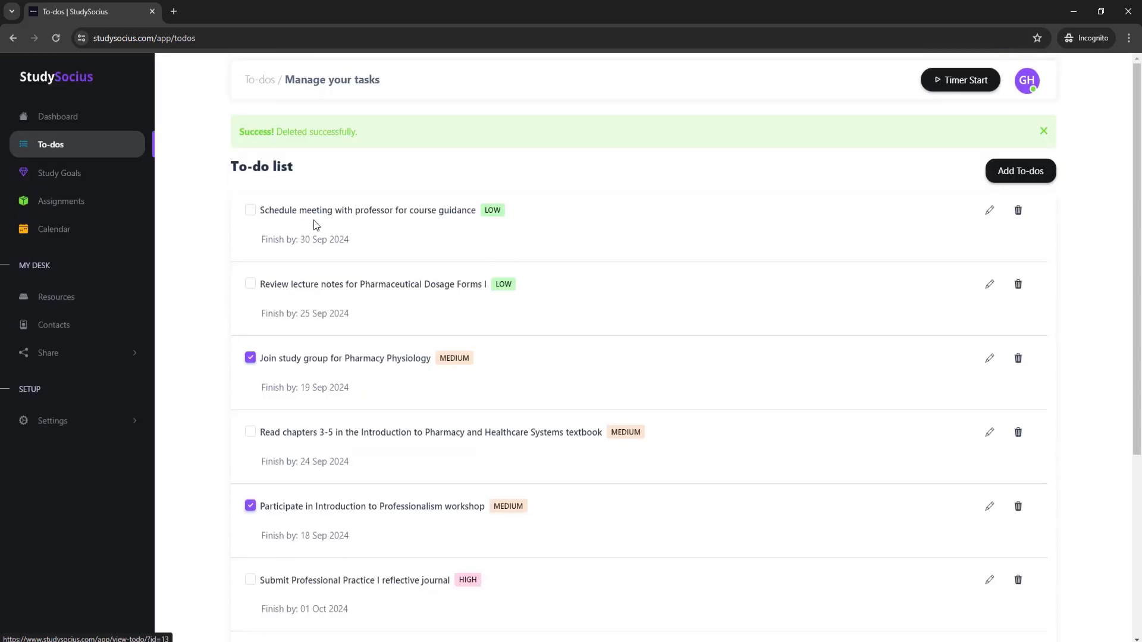
left_click(80, 118)
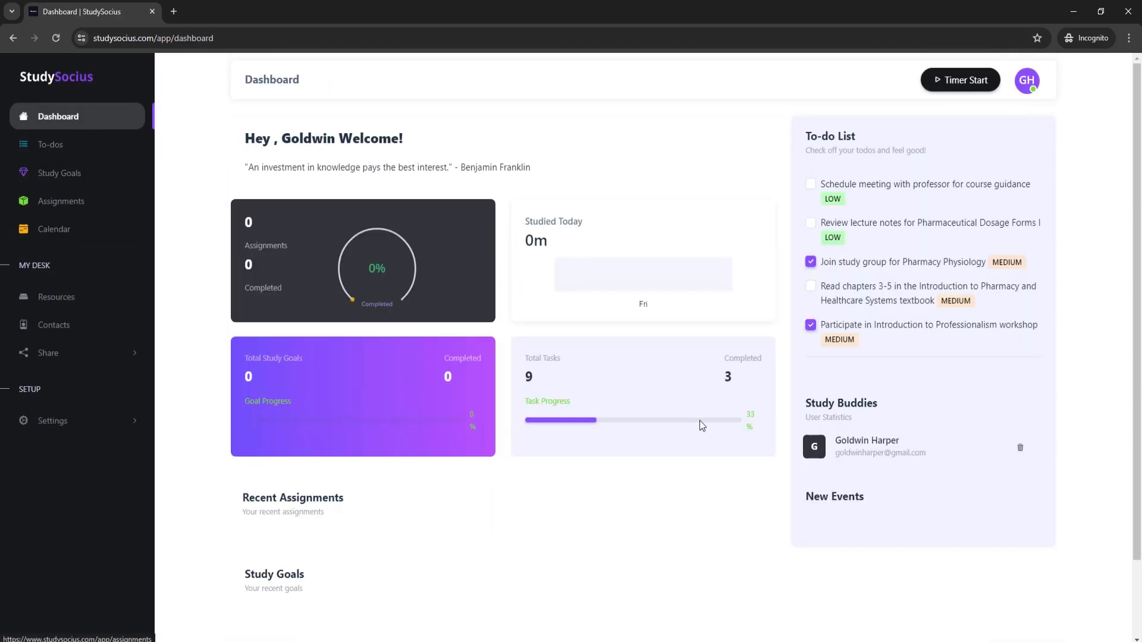